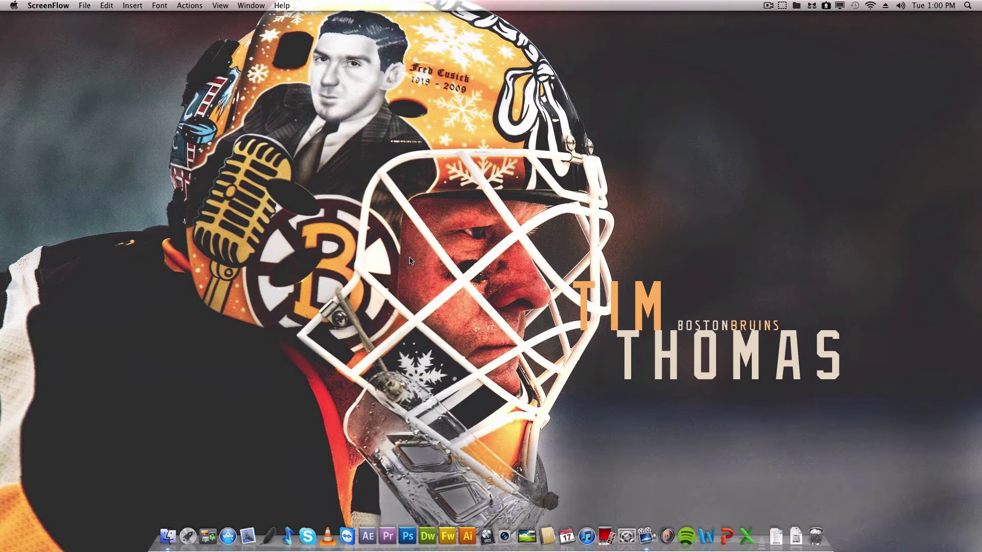
Step: Open Disk Utility and move its window lower on the desktop
key("alt+space")
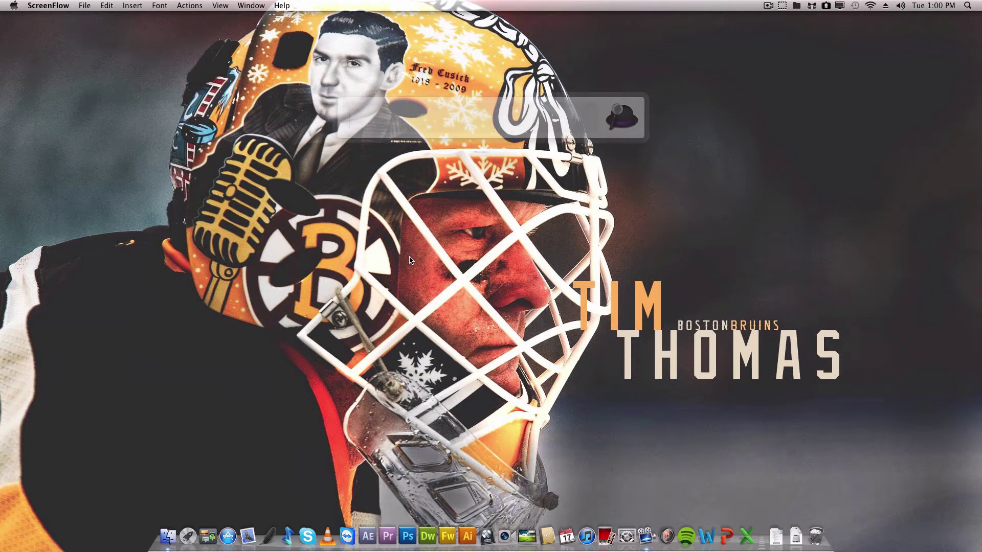
type("disk")
key("Return")
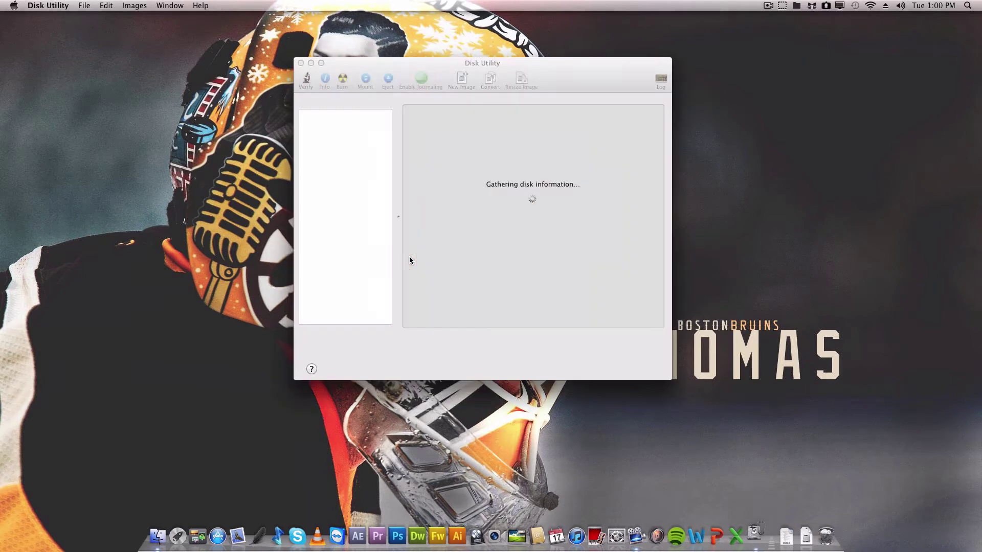
left_click_drag(435, 64, 436, 105)
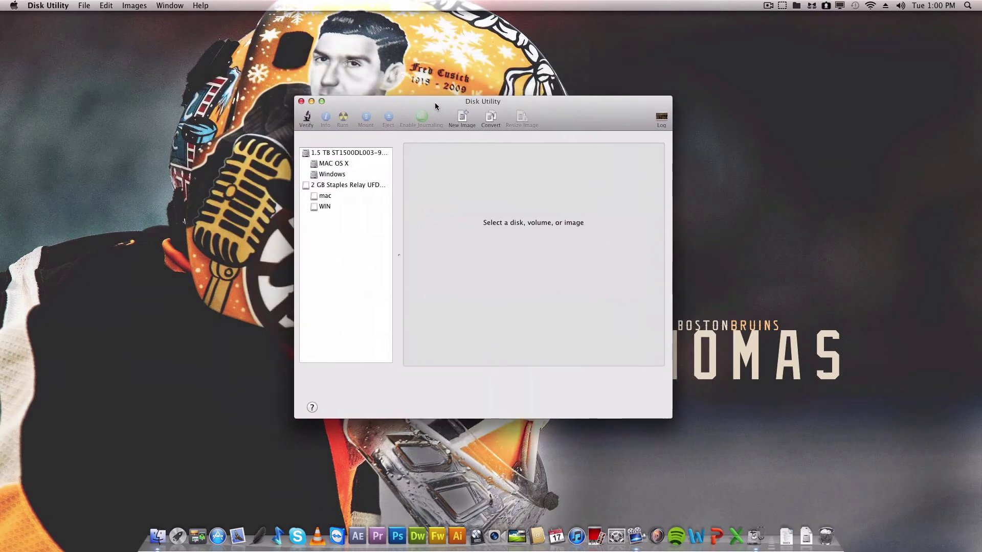
Step: Choose a layout of 2 partitions for the 2 GB Staples Relay USB drive
left_click(337, 185)
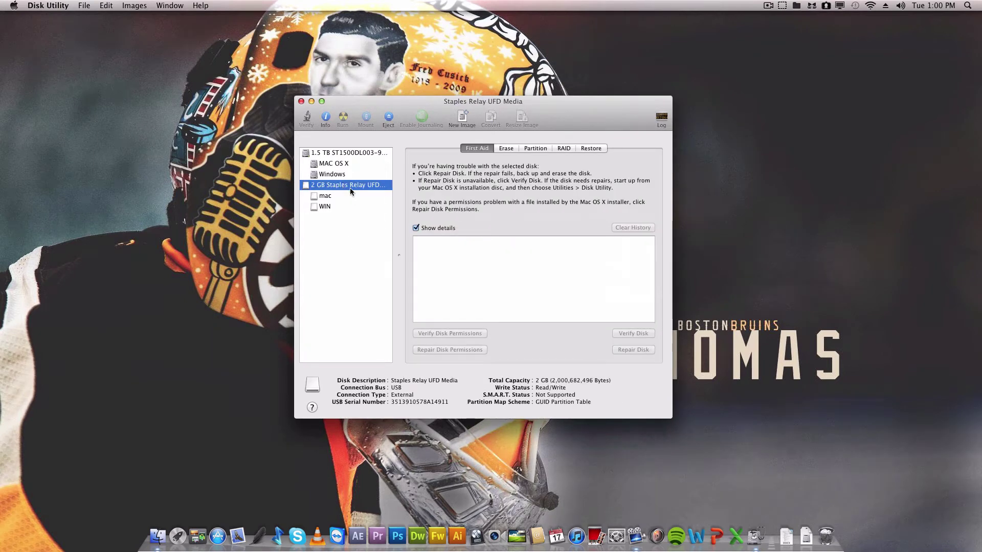
left_click(529, 148)
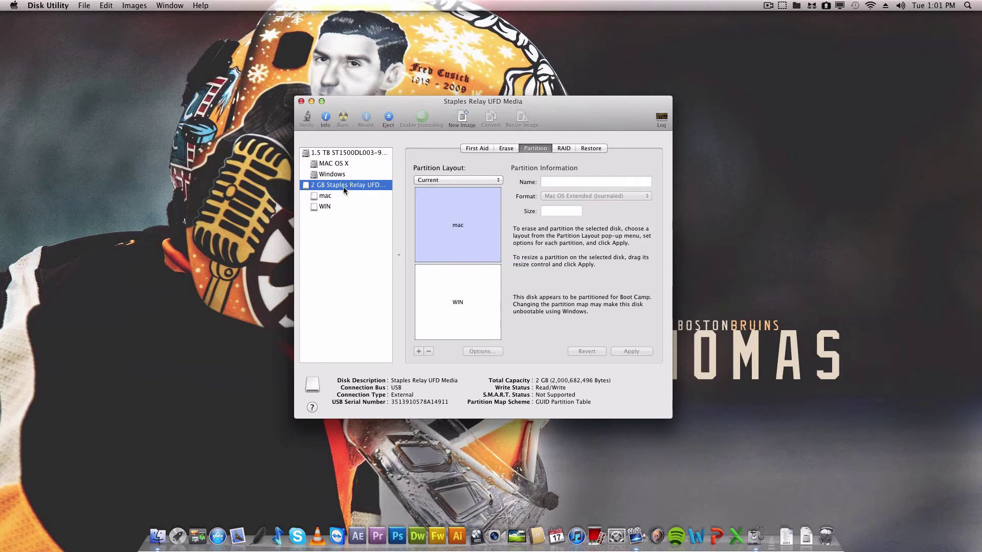
left_click(458, 180)
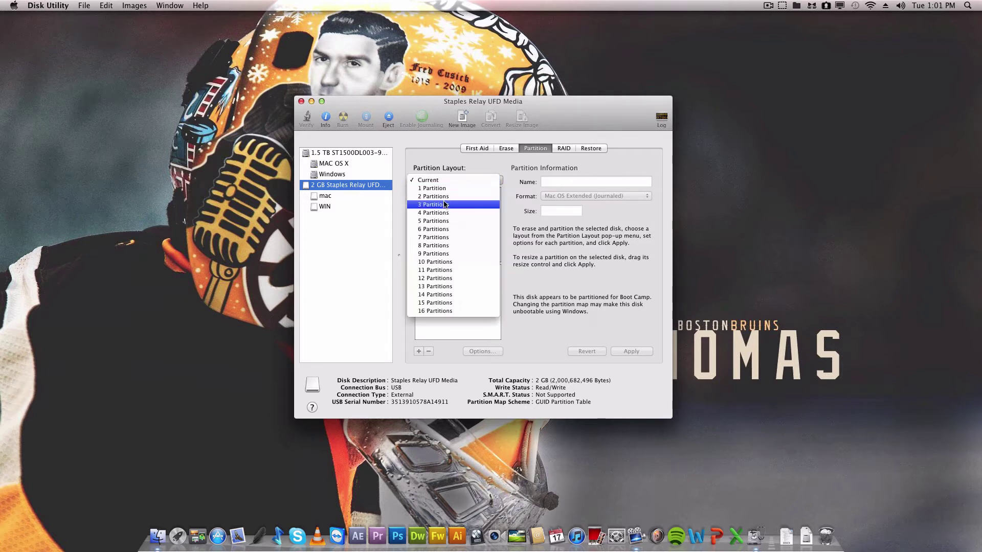
left_click(444, 198)
Step: Name the first new partition of the USB drive mac
left_click(474, 240)
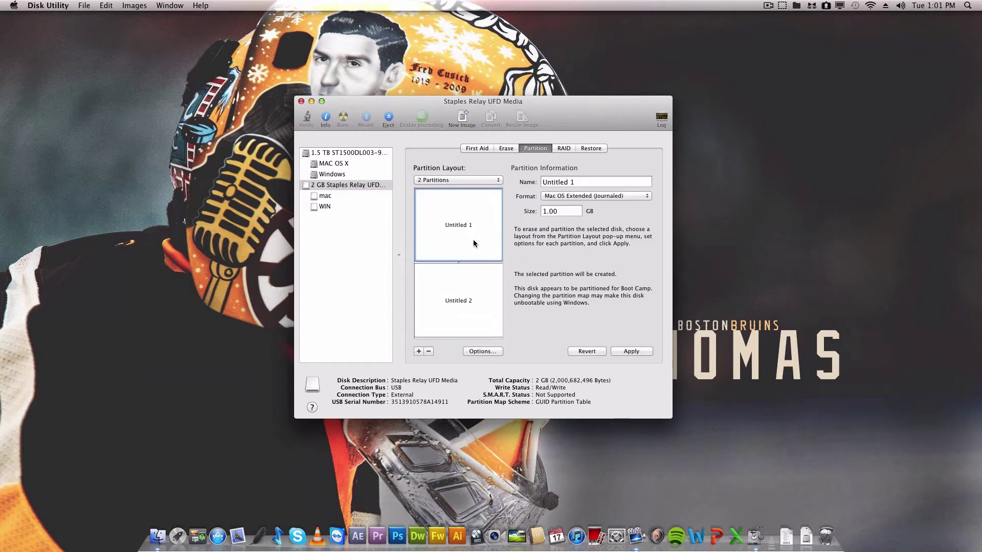
triple_click(596, 182)
type("mac")
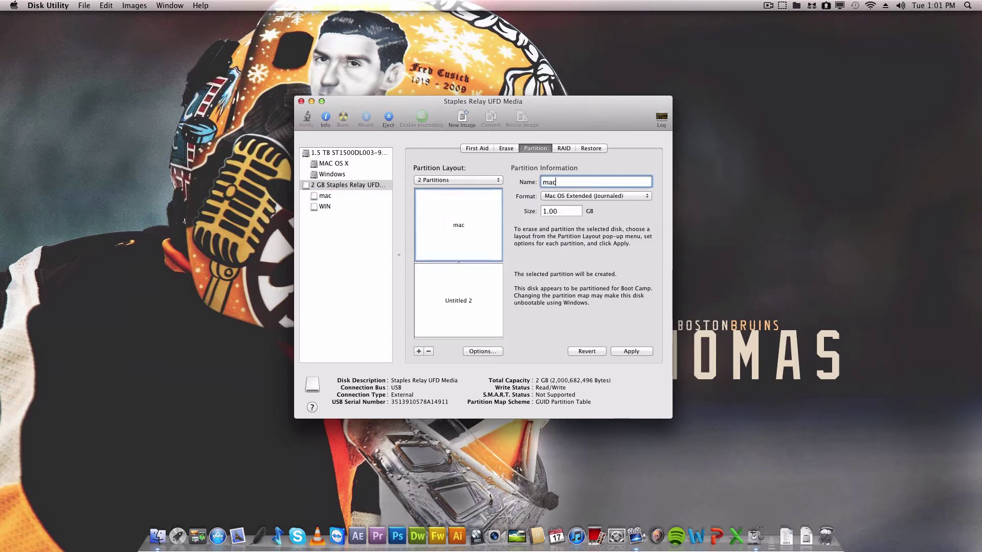
Step: Name the USB drive's second partition WIN and set its format to MS-DOS (FAT)
left_click(436, 317)
double_click(571, 182)
key("BackSpace")
type("w")
key("Left")
key("BackSpace")
key("BackSpace")
key("BackSpace")
key("BackSpace")
key("BackSpace")
key("BackSpace")
key("BackSpace")
key("BackSpace")
key("BackSpace")
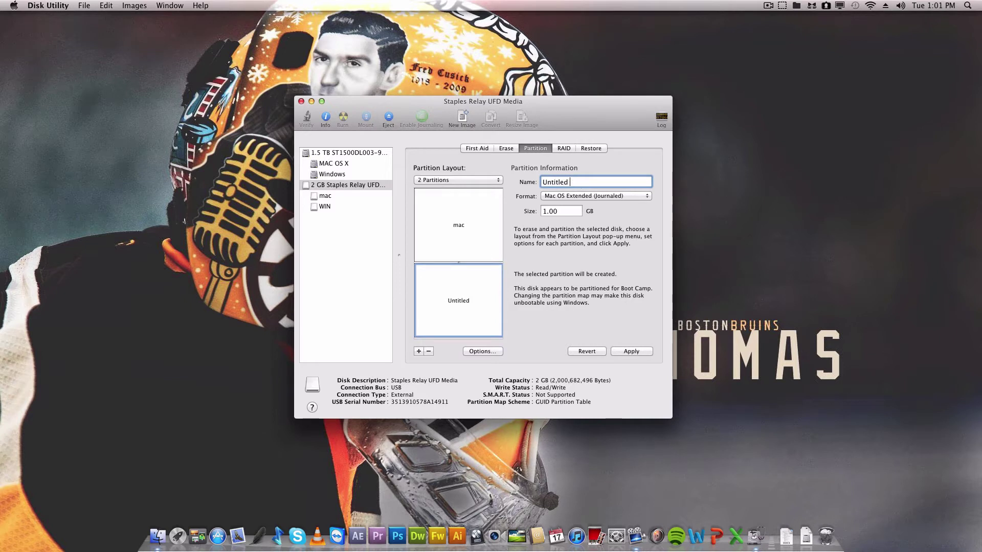
type("in")
left_click(587, 196)
left_click(574, 213)
key("BackSpace")
key("BackSpace")
key("BackSpace")
type("WIN")
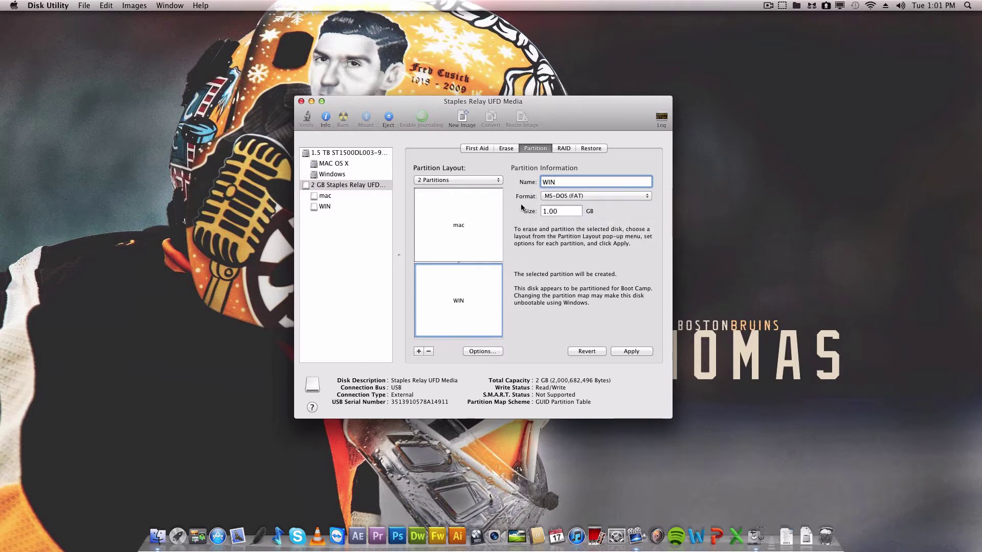
Step: Use the GUID Partition Table scheme for the USB drive and apply the two-partition layout, erasing its data
left_click(427, 218)
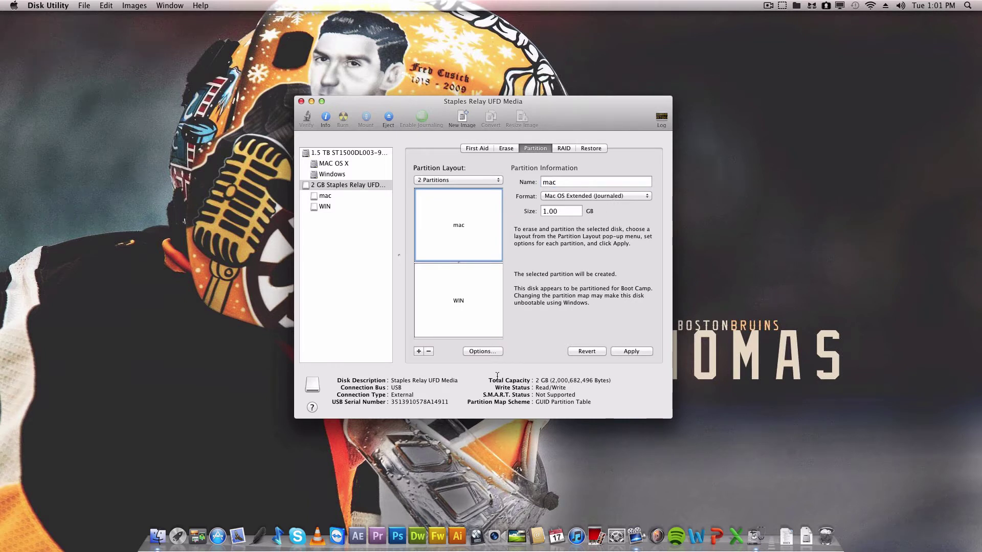
left_click(486, 351)
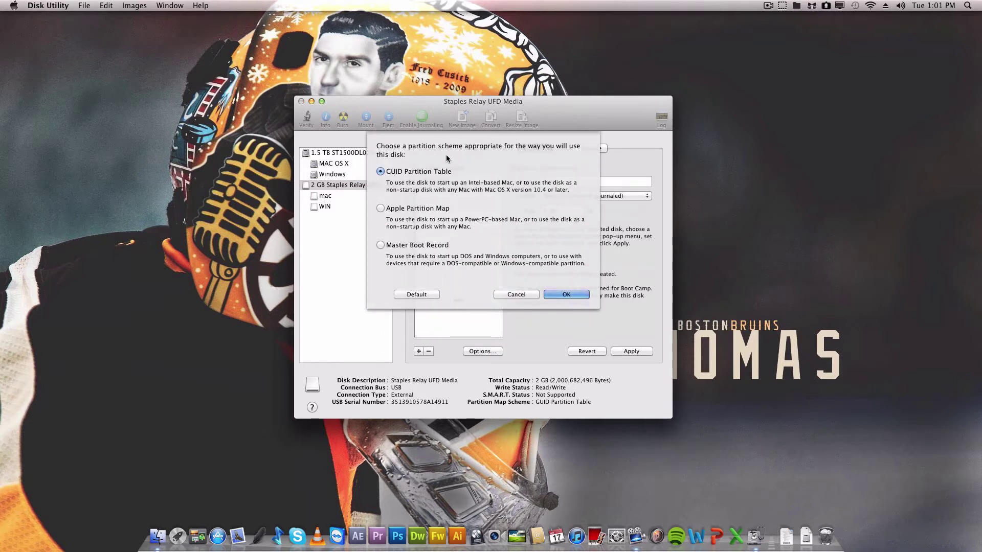
left_click(570, 294)
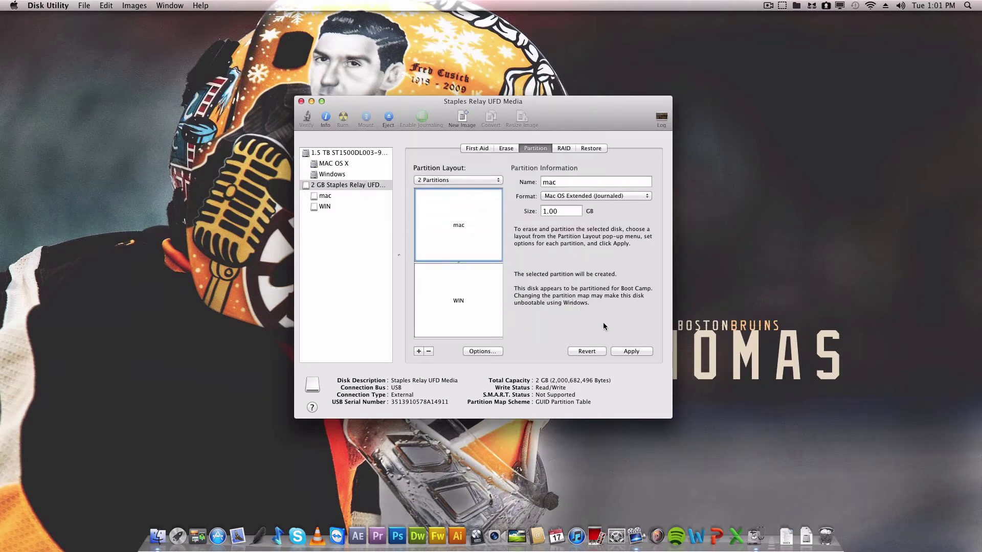
left_click(621, 352)
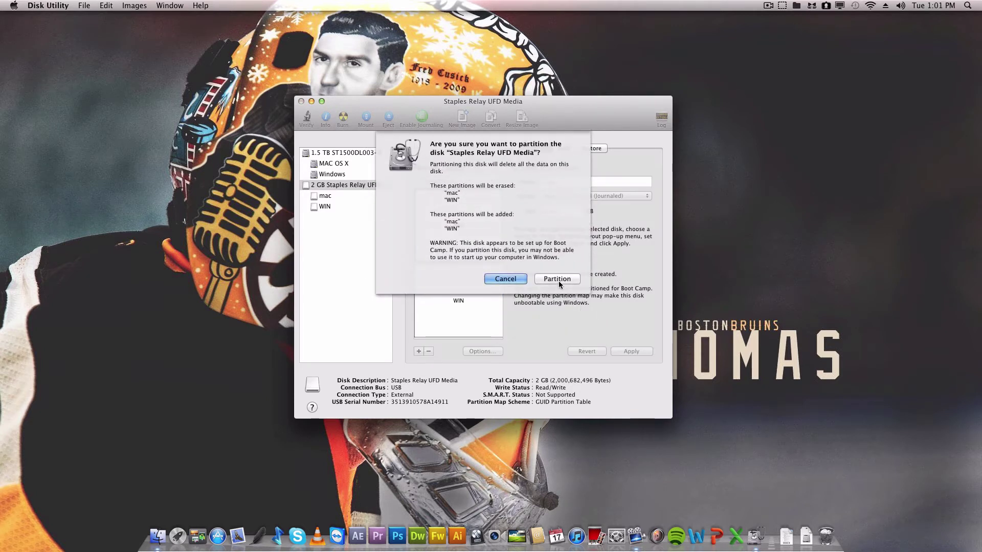
left_click(558, 280)
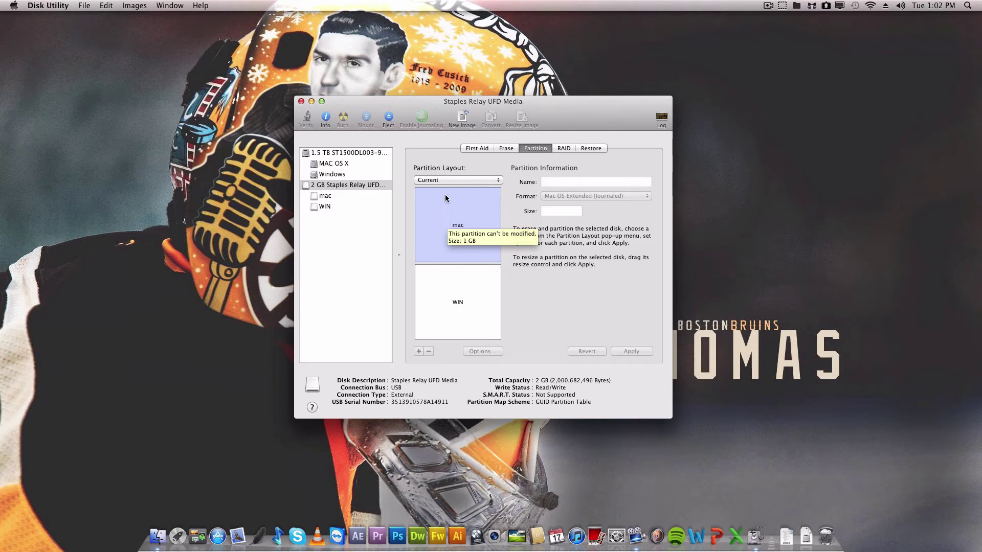
Step: Examine the 1.5 TB internal disk's partition layout and S.M.A.R.T. status
left_click(330, 271)
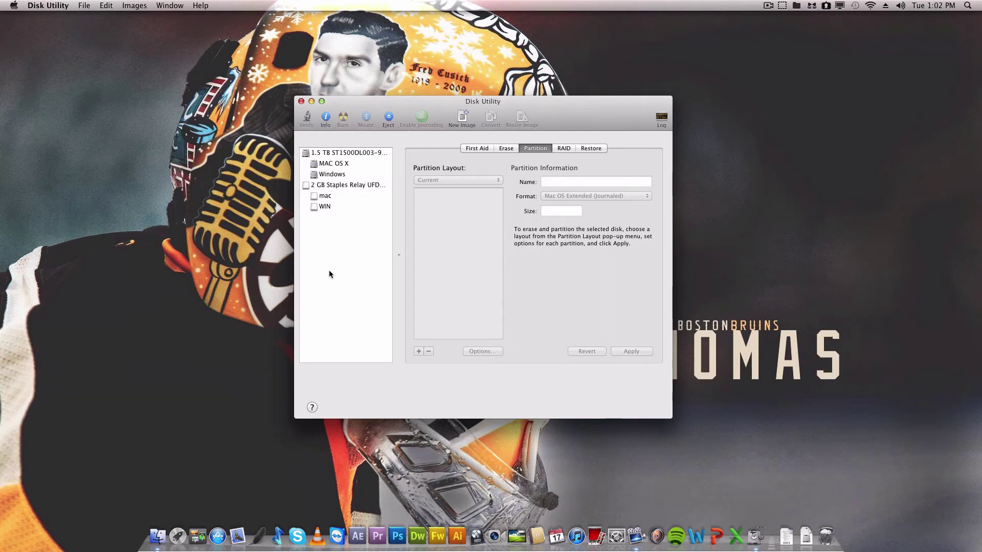
left_click(340, 187)
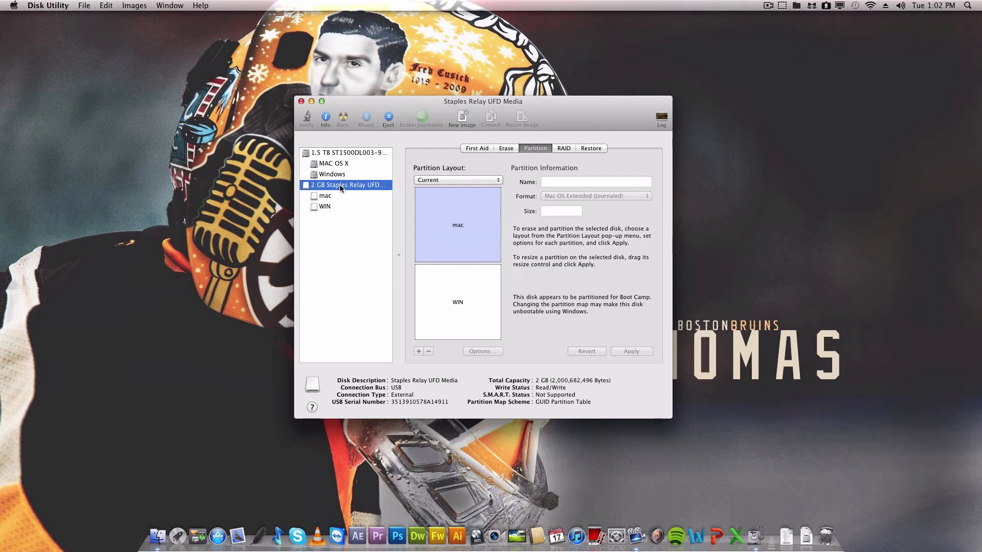
left_click(385, 152)
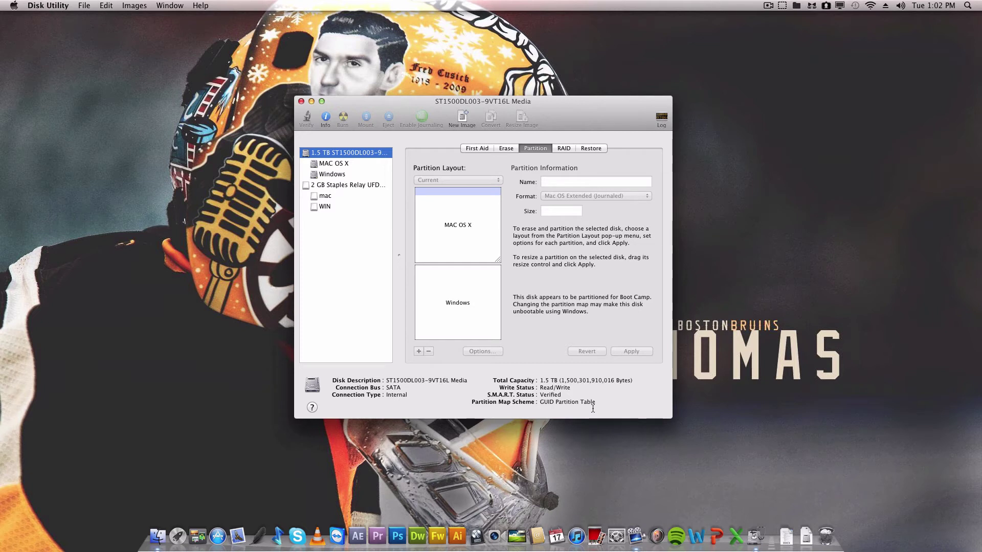
left_click(561, 394)
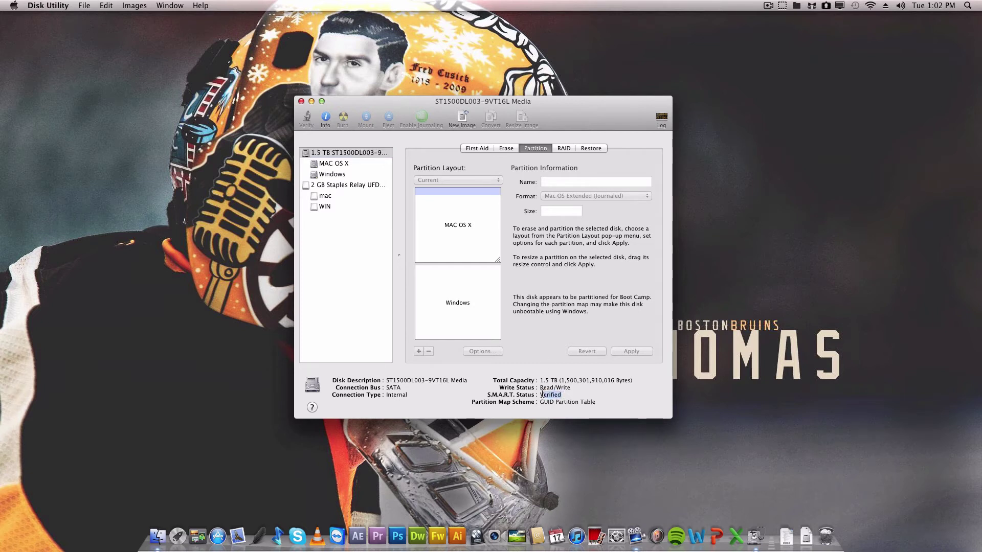
Step: Try adding an MS-DOS (FAT) partition named win in space freed by shrinking MAC OS X, and remove it again
left_click(438, 215)
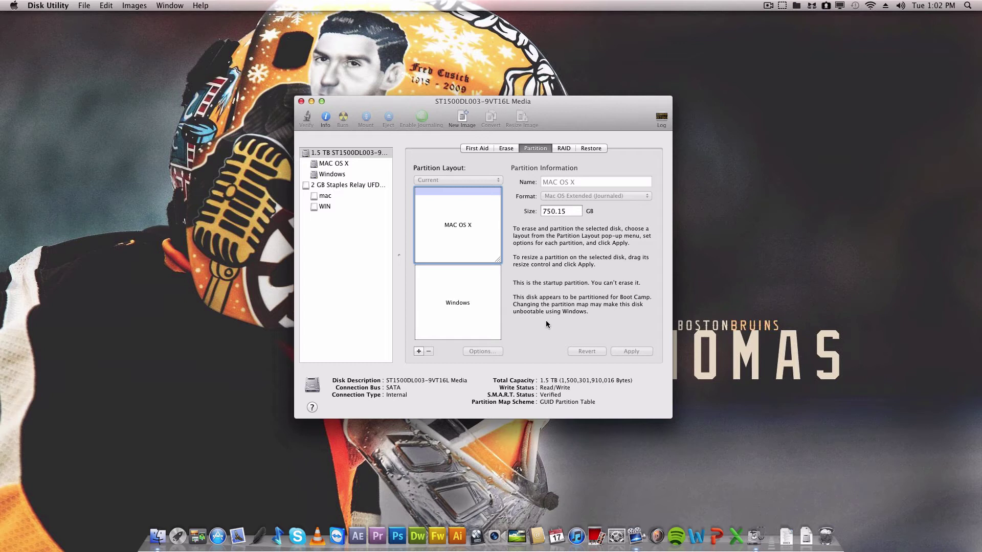
left_click_drag(498, 261, 499, 225)
left_click(418, 351)
left_click(464, 263)
triple_click(597, 180)
type("win")
left_click(567, 198)
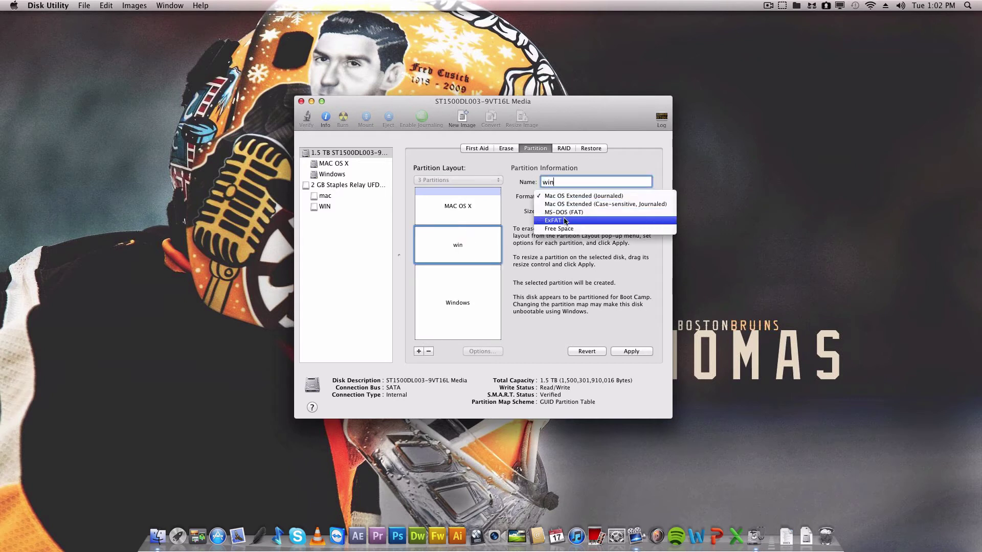
left_click(562, 212)
left_click(429, 352)
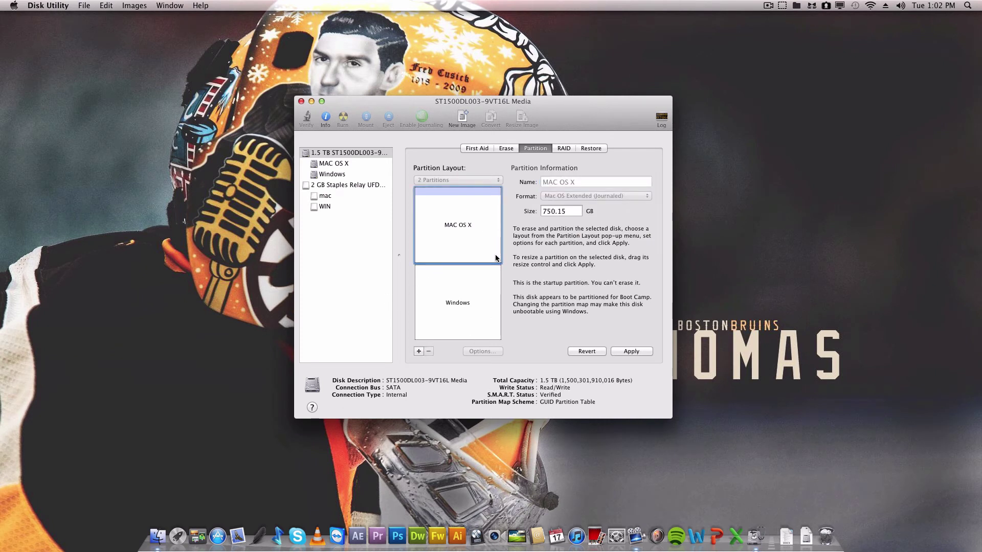
Step: Check the partition information for Windows and MAC OS X, and the First Aid options of the MAC OS X volume
left_click(467, 319)
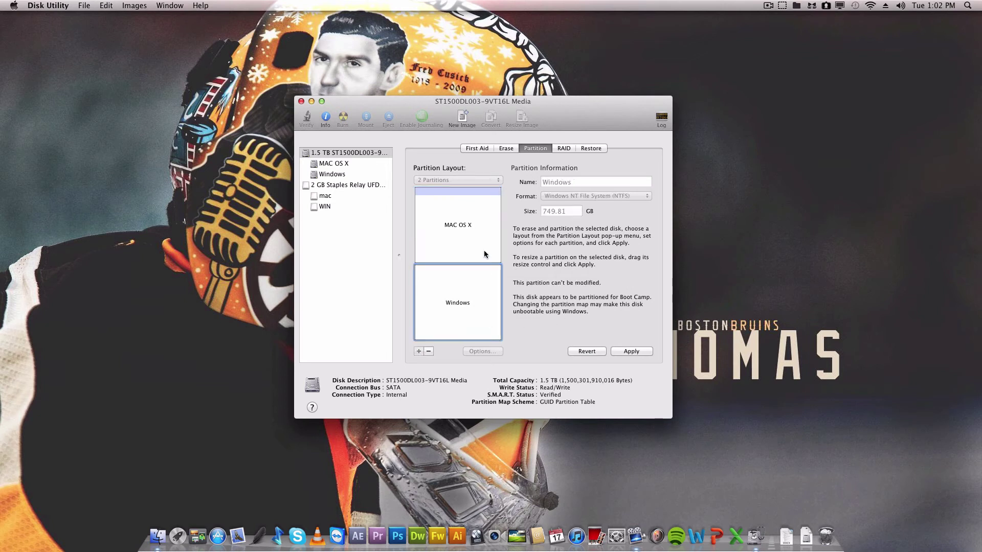
left_click(483, 248)
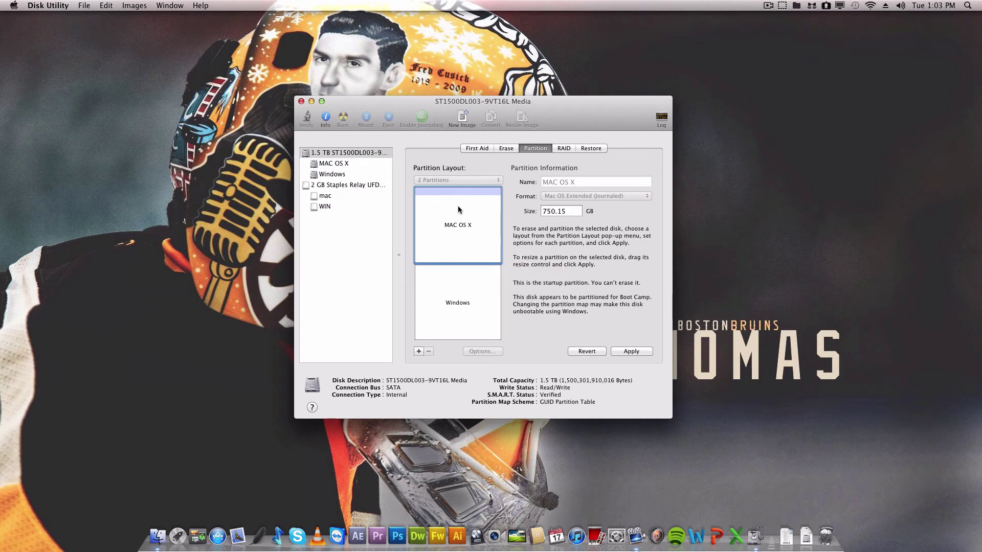
left_click(324, 165)
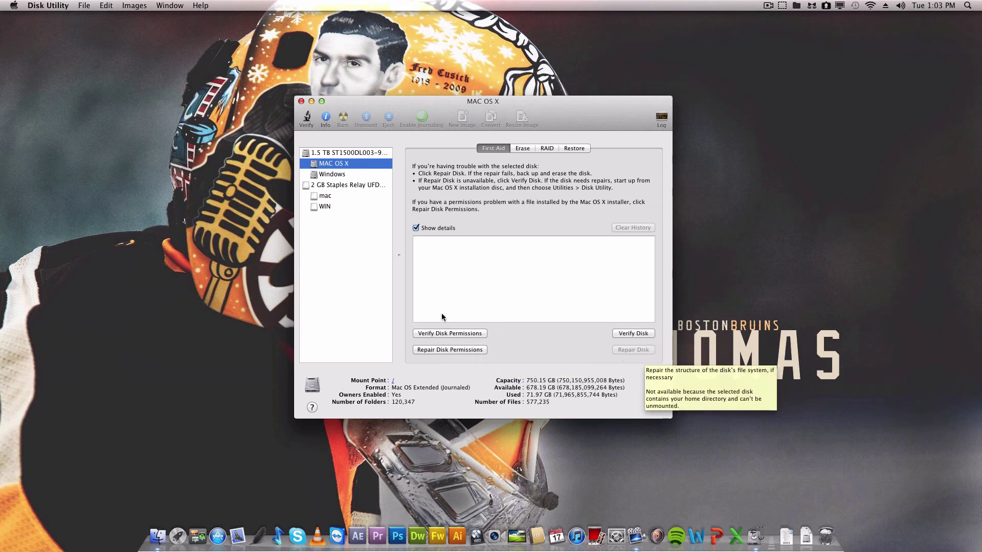
Step: Return to the 1.5 TB disk's partition layout and examine the resize control and the Windows partition's details
left_click(360, 152)
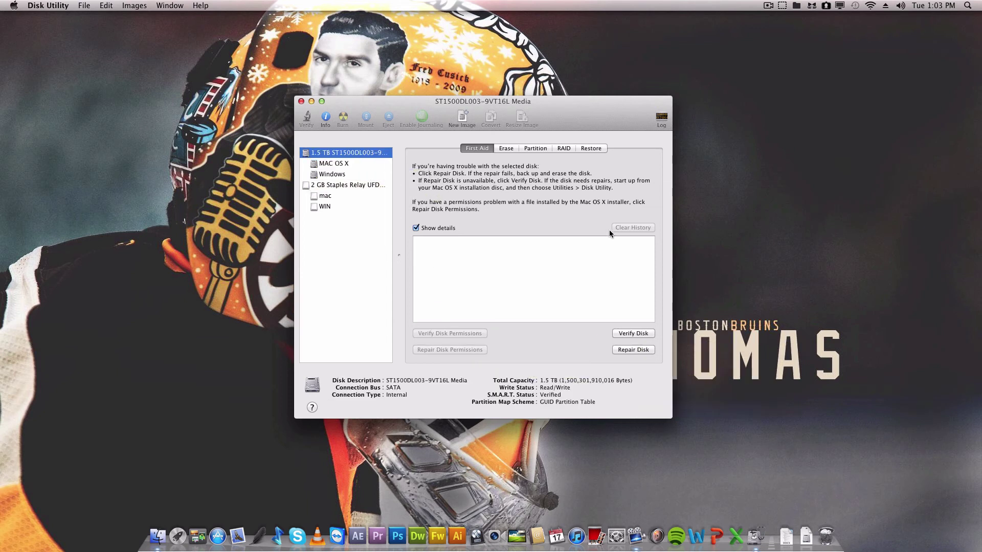
left_click(536, 148)
left_click(499, 260)
left_click_drag(500, 262, 511, 263)
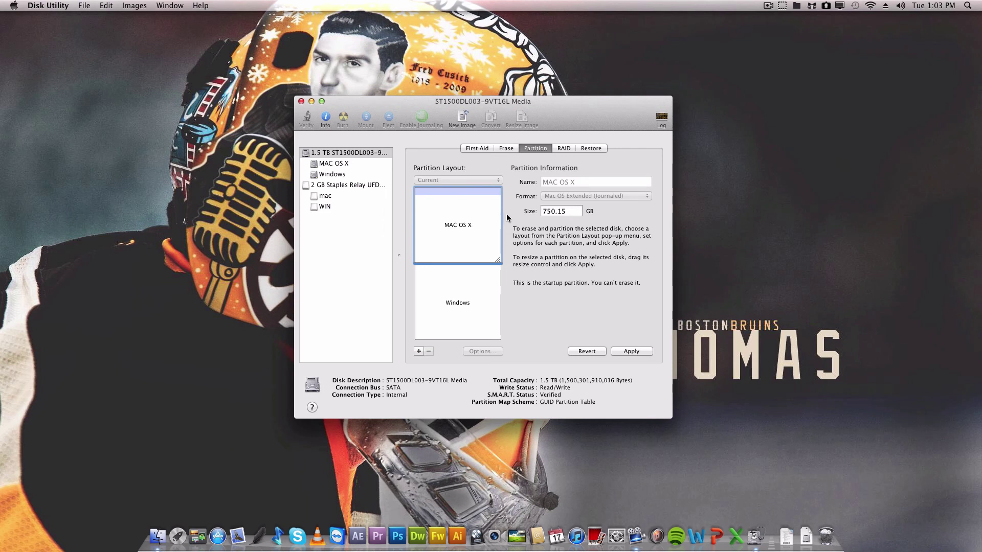
left_click(320, 153)
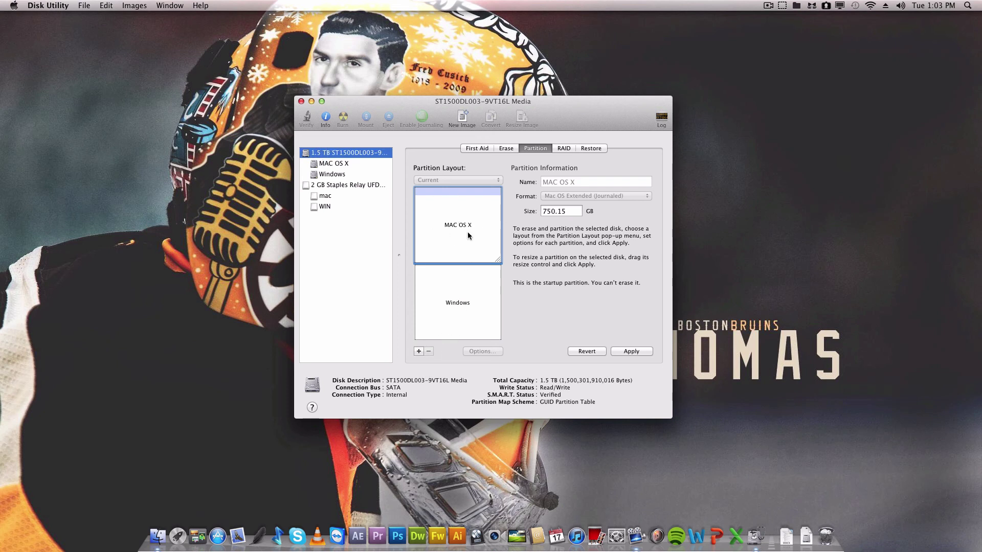
mouse_move(467, 287)
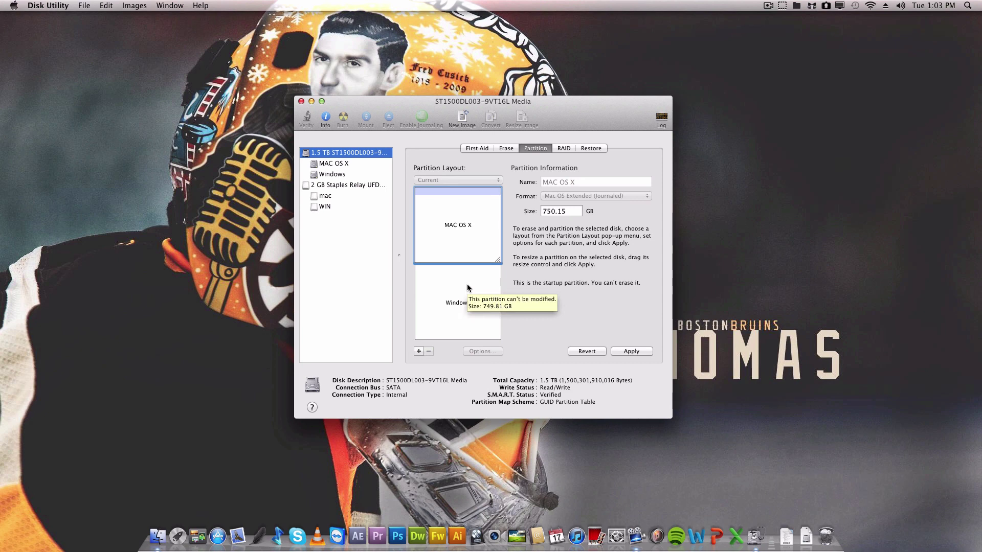
left_click(358, 271)
left_click(340, 152)
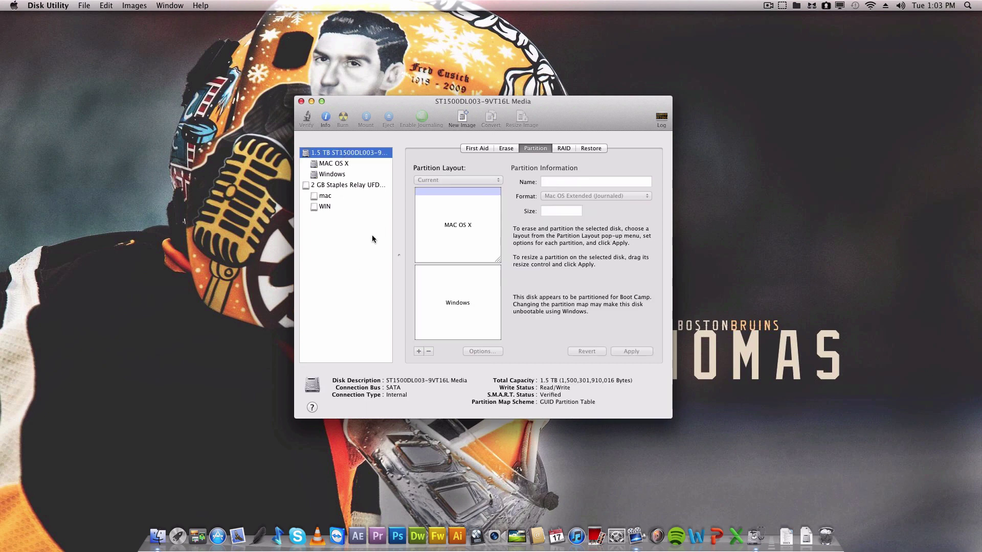